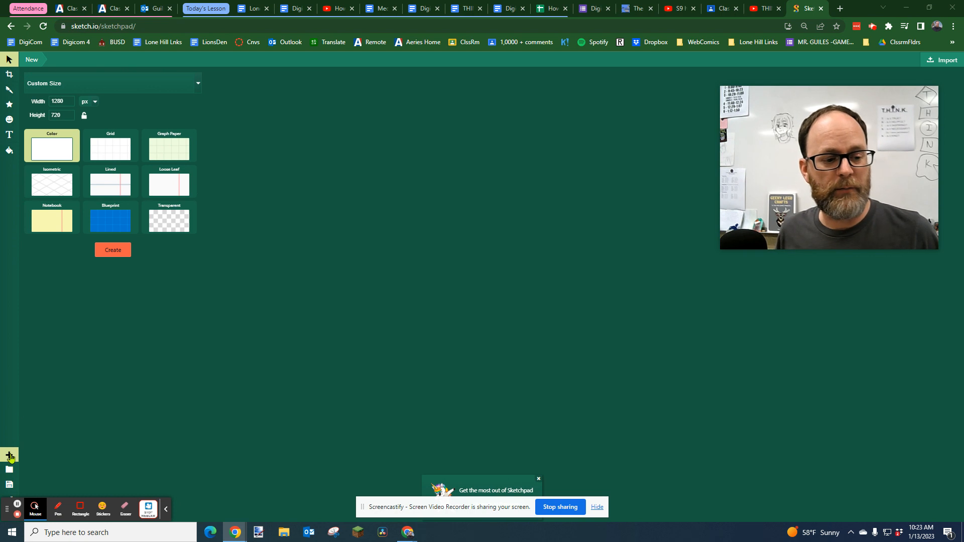
Step: Create a new 1280 by 720 px canvas with a transparent background
{"action": "left_click", "coordinate": [9, 457]}
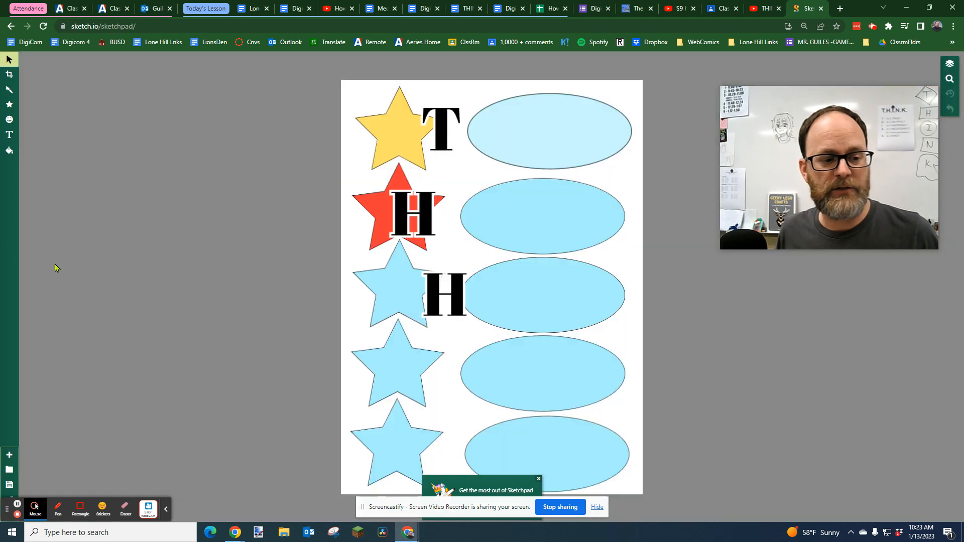
{"action": "left_click", "coordinate": [9, 455]}
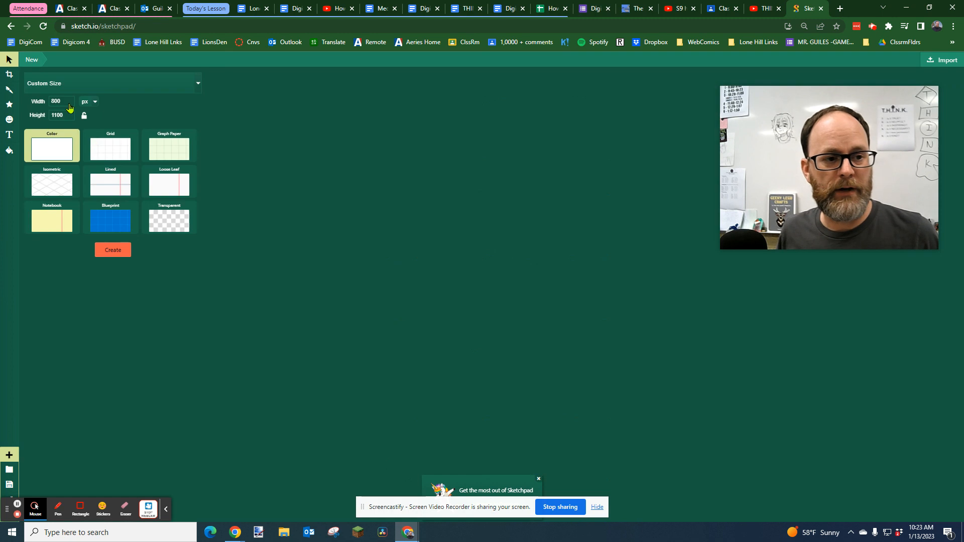
{"action": "left_click_drag", "start_coordinate": [61, 102], "coordinate": [35, 102]}
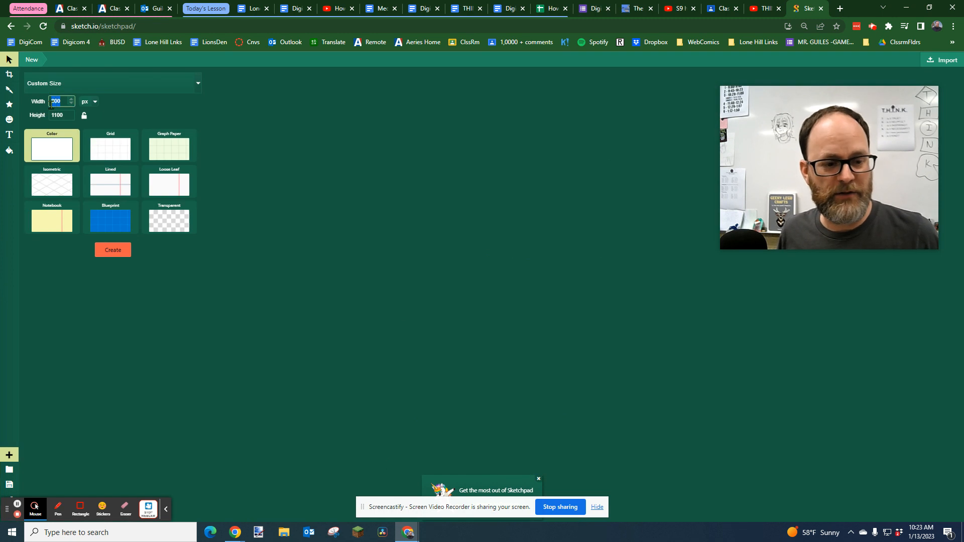
{"action": "type", "text": "1280"}
{"action": "double_click", "coordinate": [59, 116]}
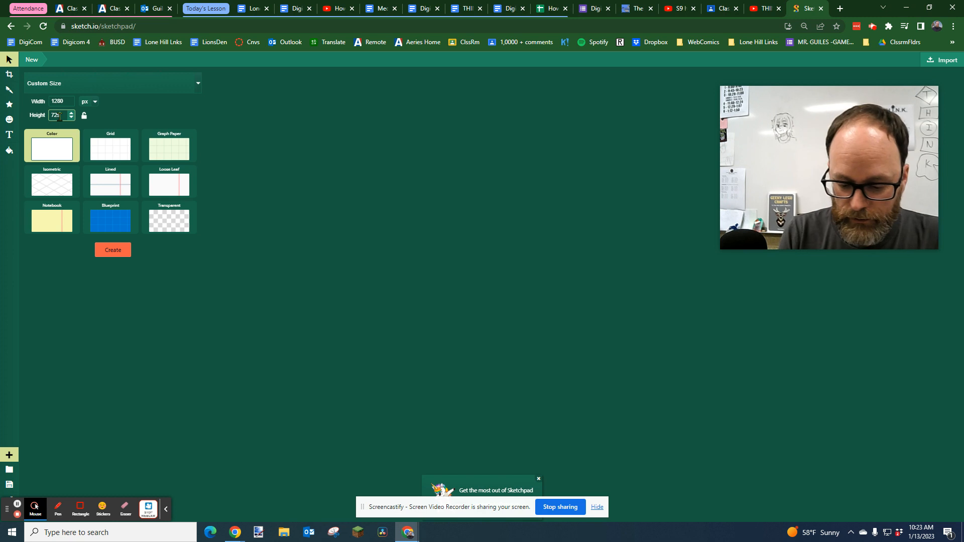
{"action": "left_click", "coordinate": [106, 252]}
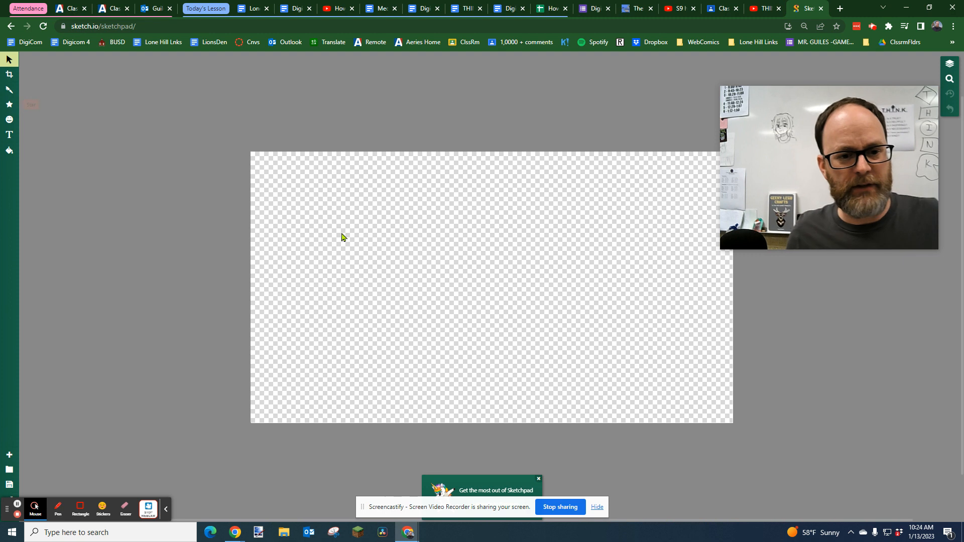
Step: Fill the whole canvas with white (#FFFFFF) using Pixel Fill
{"action": "left_click", "coordinate": [9, 150]}
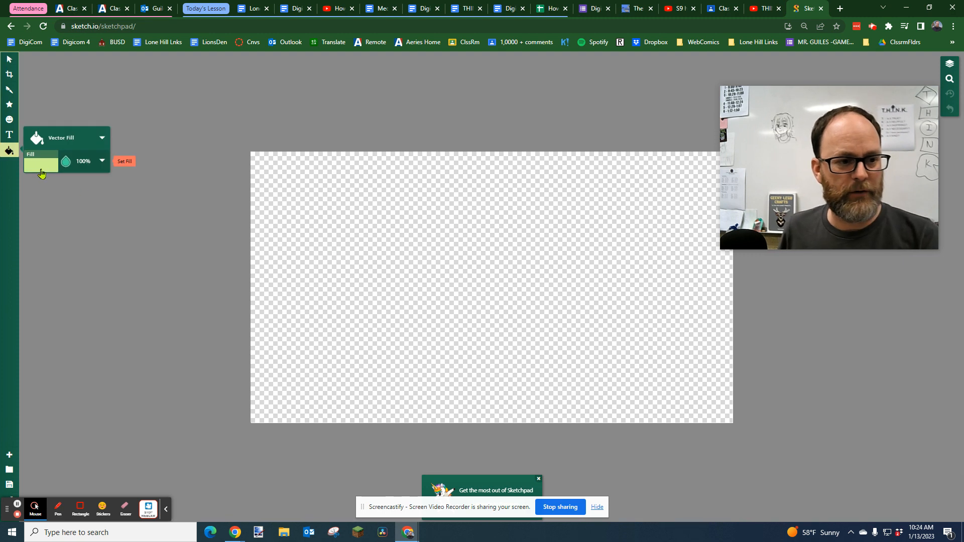
{"action": "left_click", "coordinate": [102, 138]}
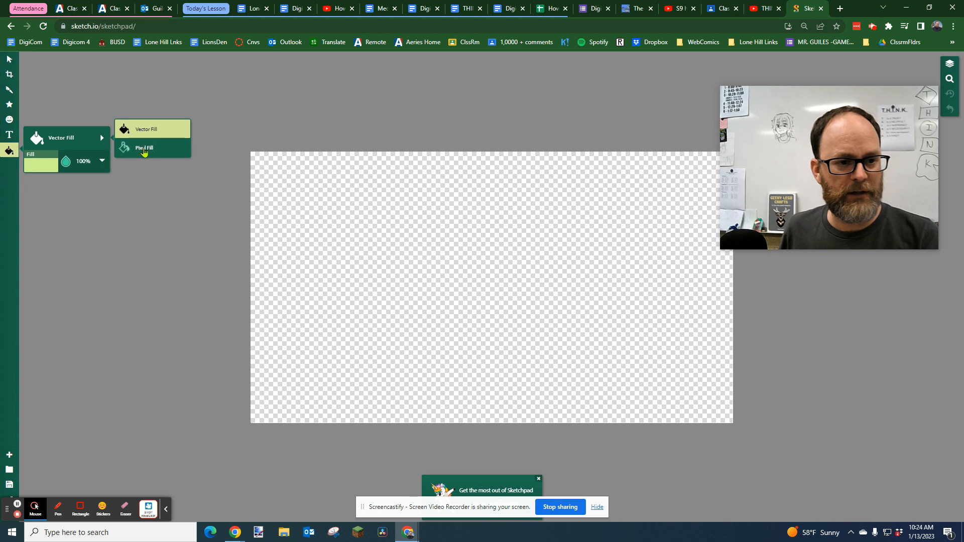
{"action": "left_click", "coordinate": [144, 149]}
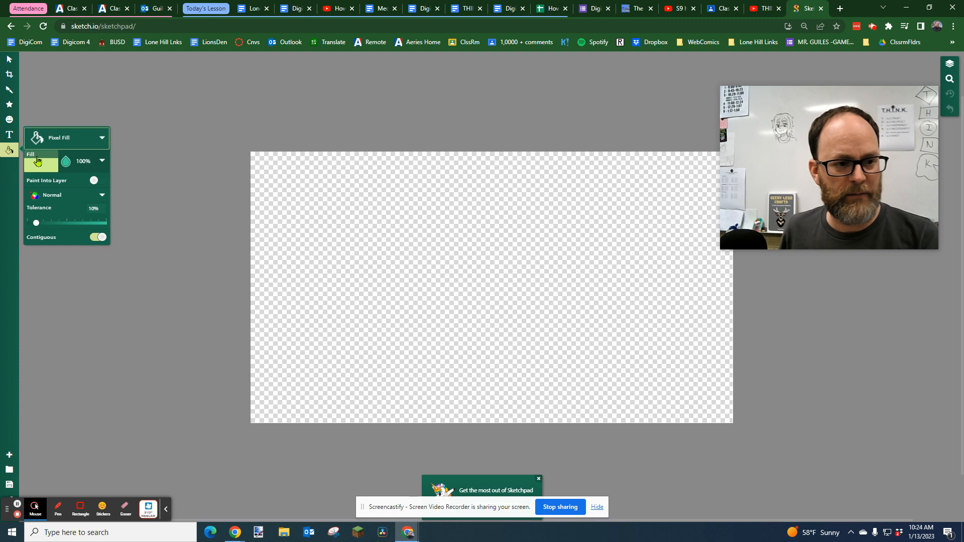
{"action": "left_click", "coordinate": [36, 161]}
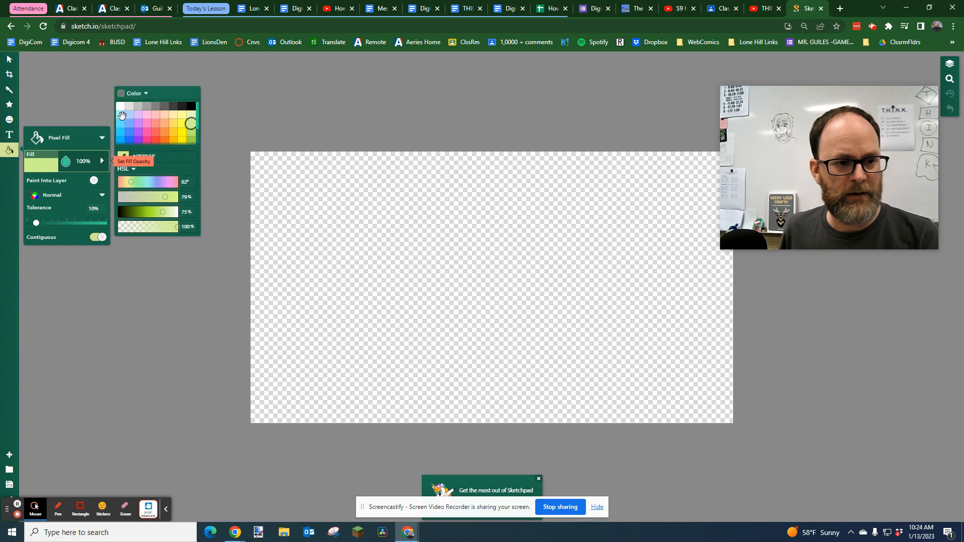
{"action": "left_click", "coordinate": [121, 108]}
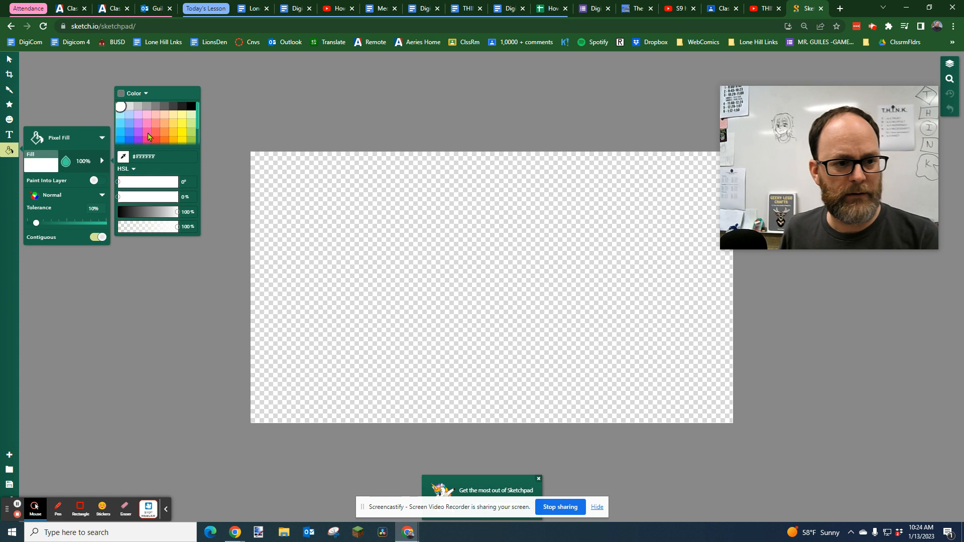
{"action": "left_click", "coordinate": [317, 215]}
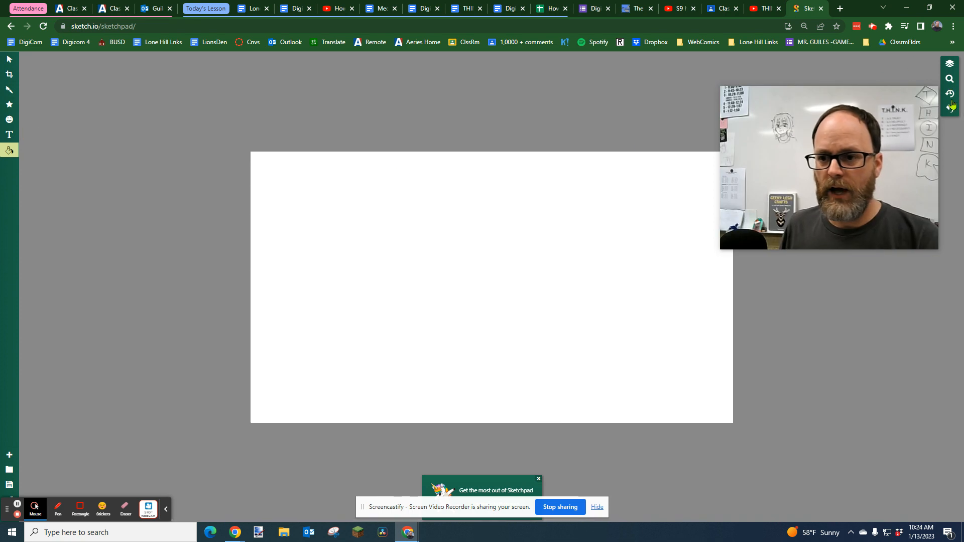
Step: Choose the Line brush with 0% fill opacity and a solid black outline at 100% opacity
{"action": "left_click", "coordinate": [952, 83]}
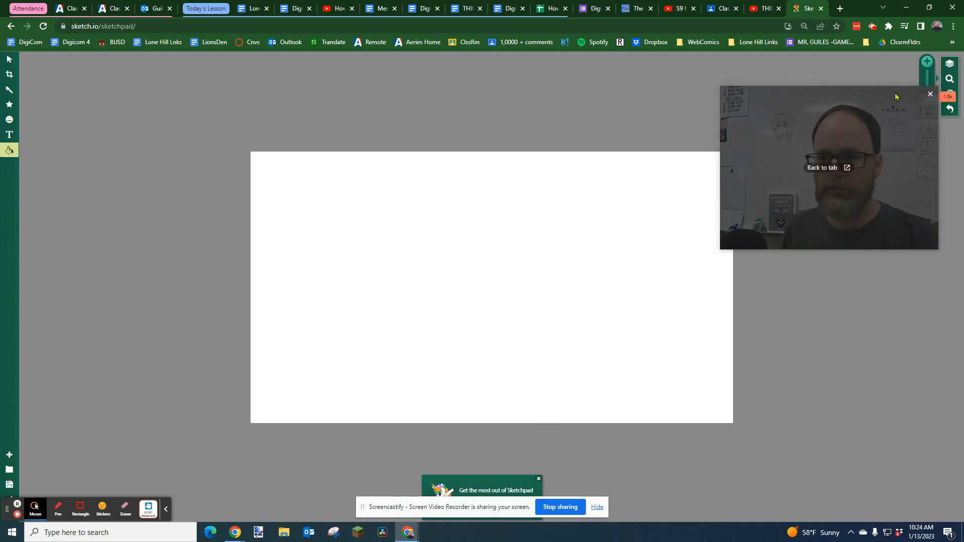
{"action": "left_click_drag", "start_coordinate": [864, 121], "coordinate": [875, 191]}
{"action": "left_click", "coordinate": [927, 134]}
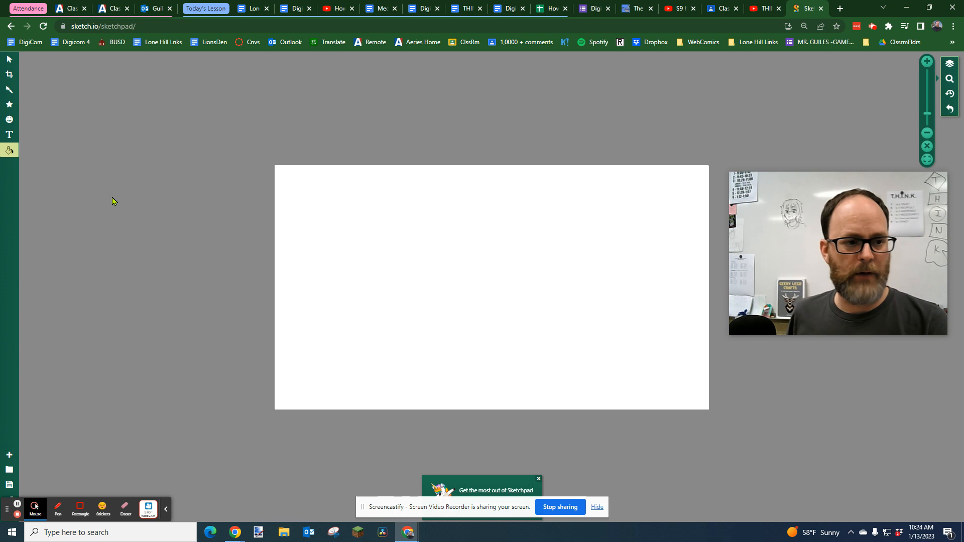
{"action": "left_click", "coordinate": [11, 94]}
{"action": "left_click", "coordinate": [99, 82]}
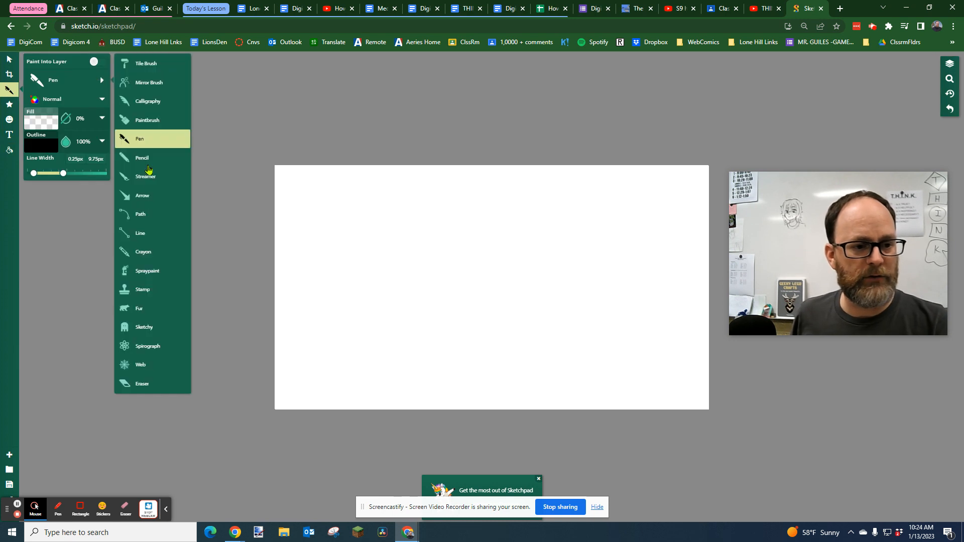
{"action": "left_click", "coordinate": [141, 236]}
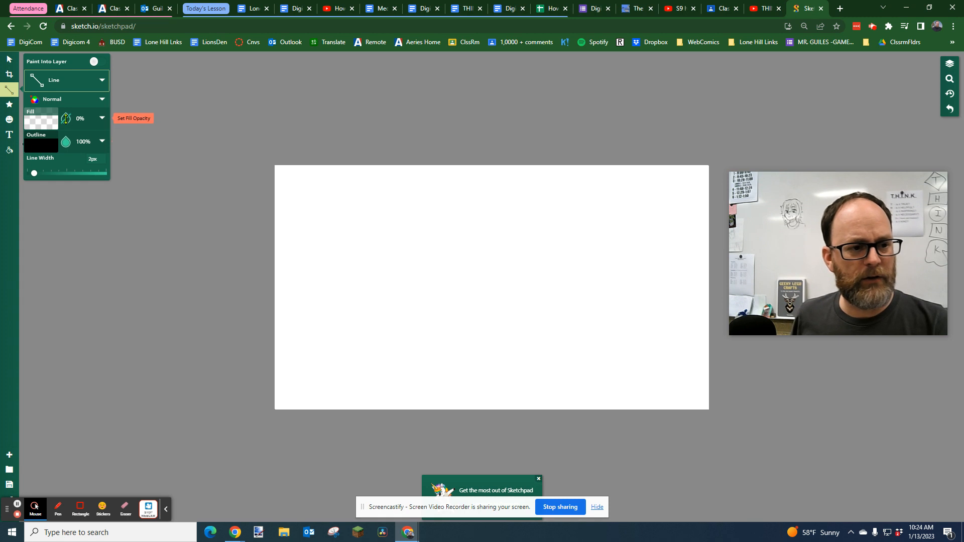
{"action": "left_click", "coordinate": [66, 119]}
{"action": "left_click", "coordinate": [66, 119]}
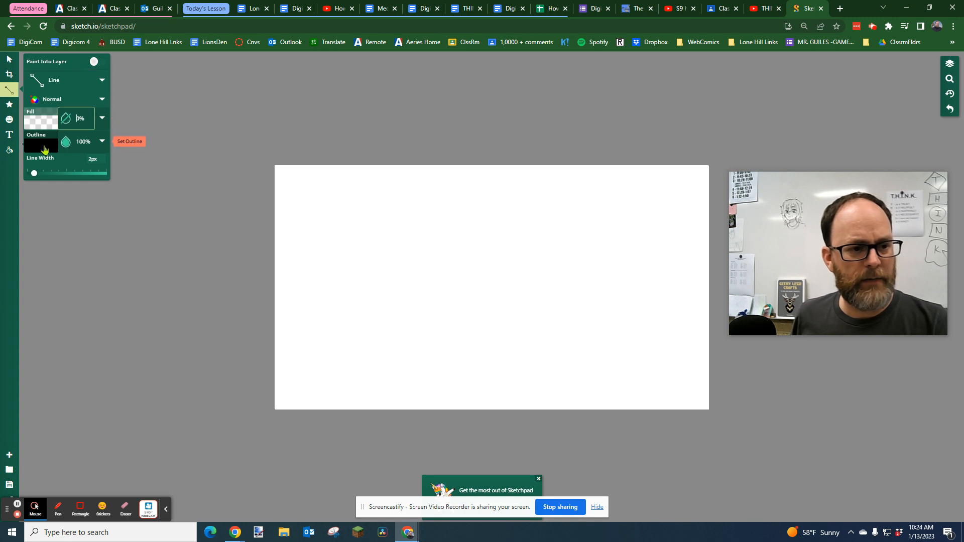
{"action": "left_click", "coordinate": [66, 142]}
{"action": "left_click", "coordinate": [66, 142]}
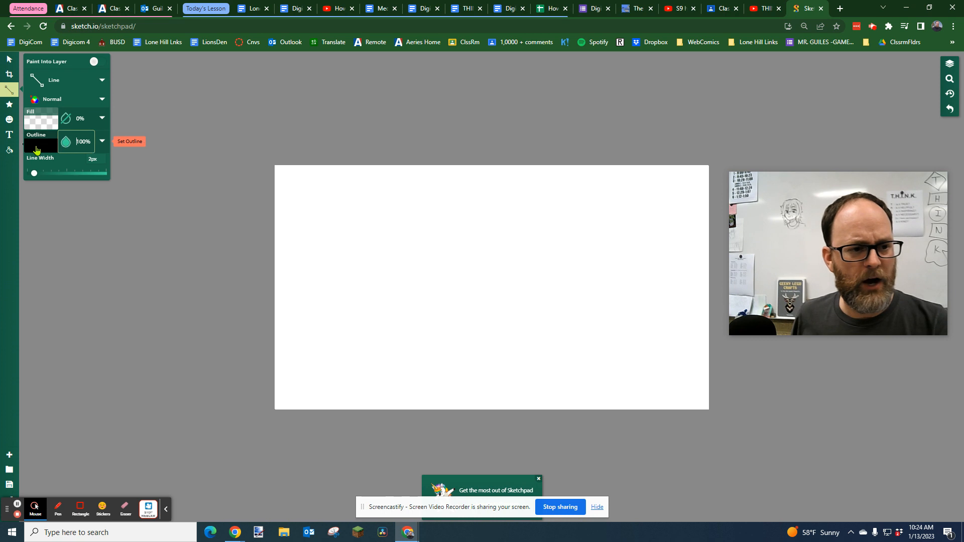
{"action": "left_click", "coordinate": [38, 150]}
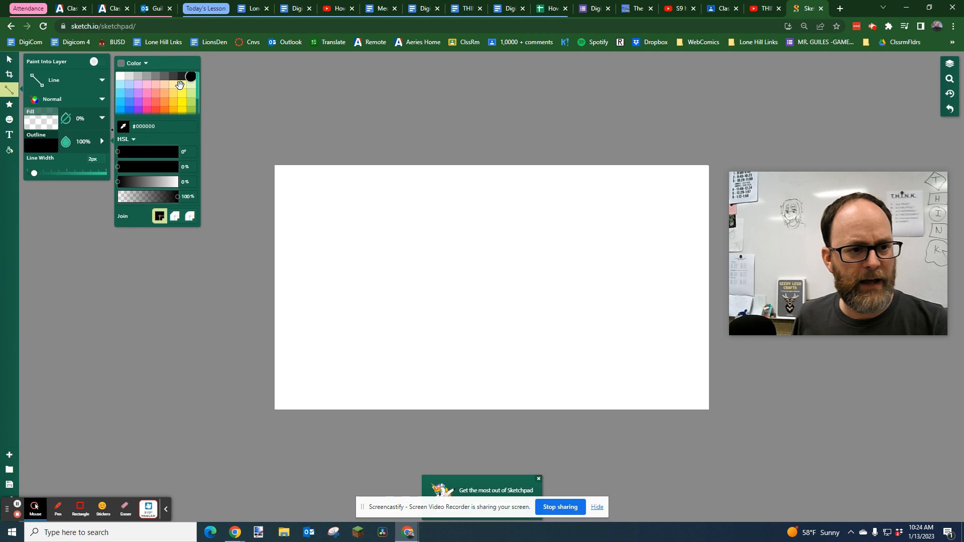
{"action": "left_click", "coordinate": [146, 62]}
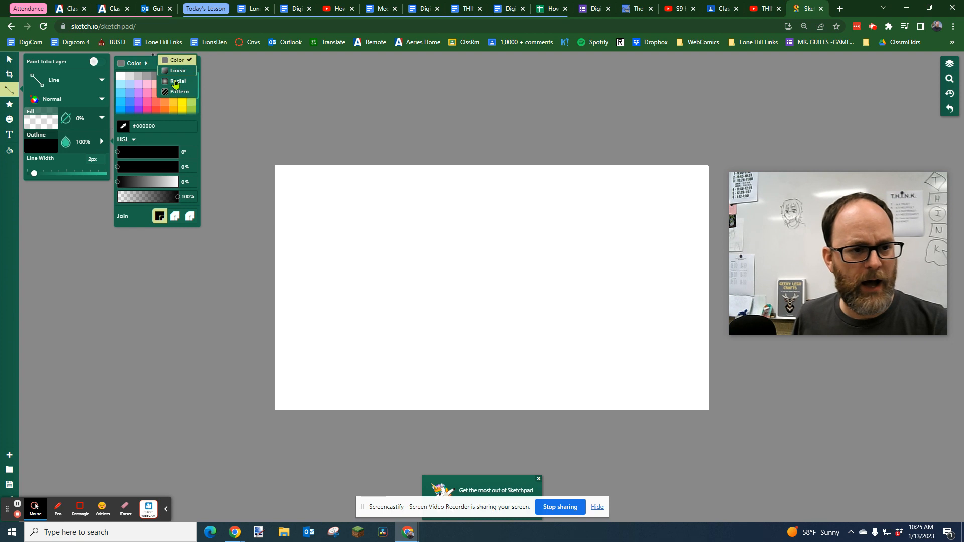
{"action": "left_click", "coordinate": [176, 60]}
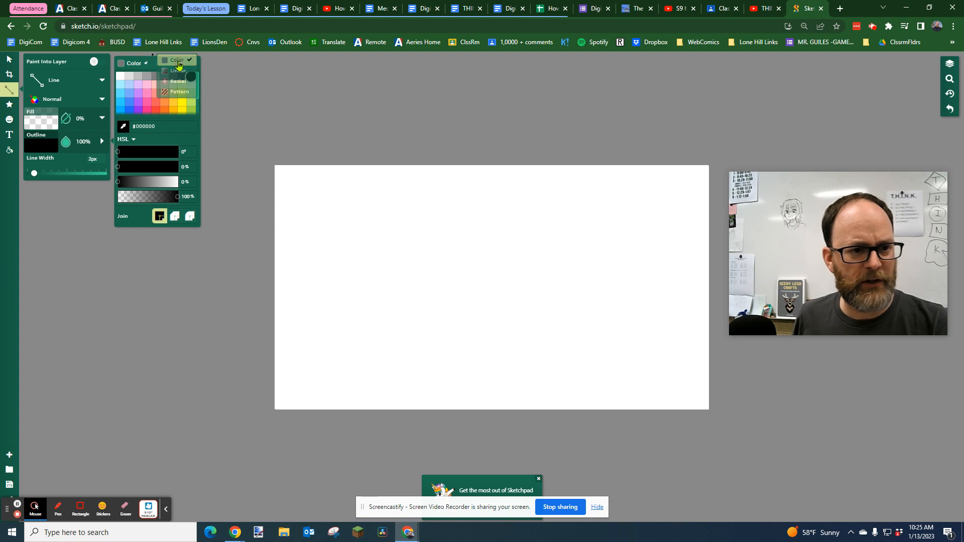
Step: Draw an uneven multi-point horizon line across the canvas below its middle, running past both side edges
{"action": "left_click_drag", "start_coordinate": [253, 320], "coordinate": [390, 317]}
{"action": "left_click", "coordinate": [509, 306]}
{"action": "left_click", "coordinate": [559, 319]}
{"action": "left_click", "coordinate": [625, 312]}
{"action": "left_click", "coordinate": [629, 312]}
{"action": "left_click", "coordinate": [677, 318]}
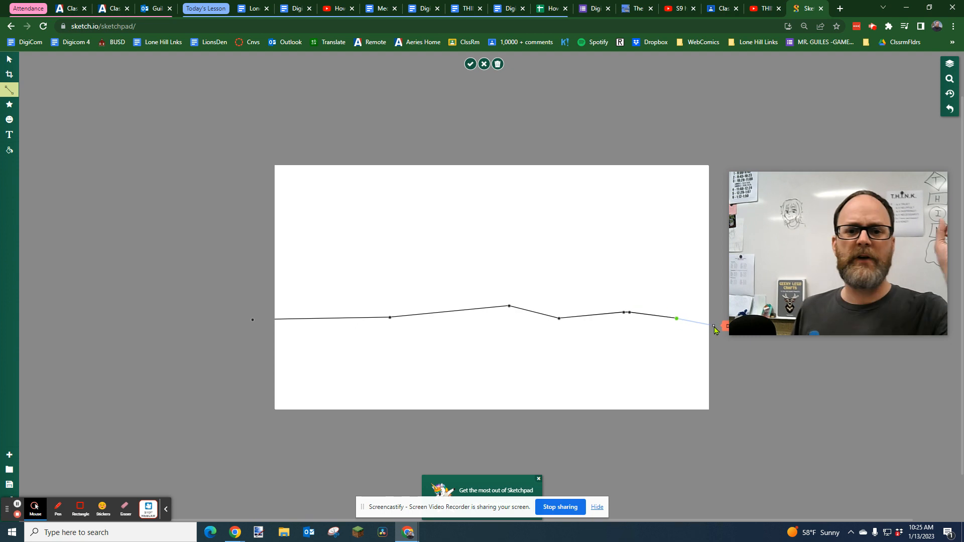
{"action": "left_click", "coordinate": [714, 326]}
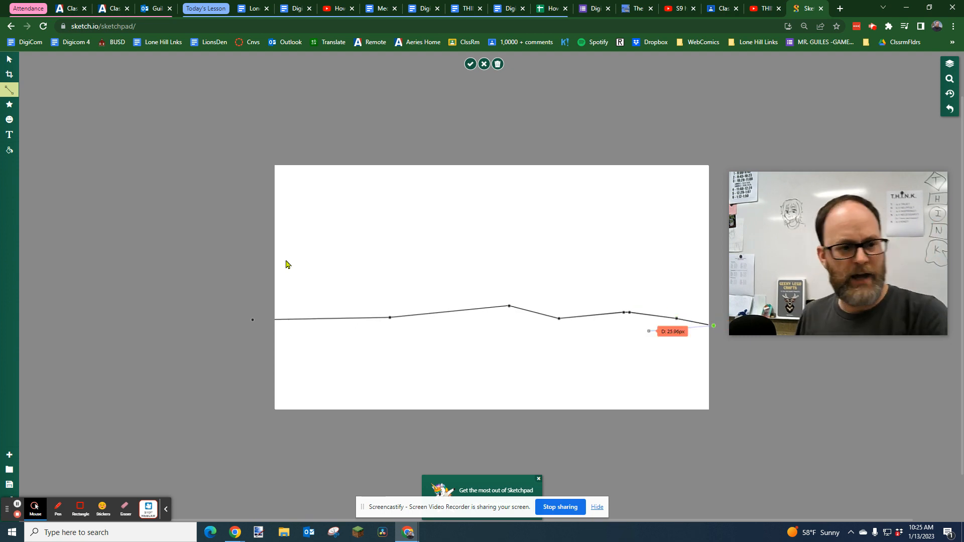
Step: Set the horizon line's width to 16 px and finish the line
{"action": "left_click", "coordinate": [10, 91]}
{"action": "mouse_move", "coordinate": [36, 171]}
{"action": "left_mouse_down"}
{"action": "mouse_move", "coordinate": [56, 172]}
{"action": "mouse_move", "coordinate": [47, 173]}
{"action": "left_mouse_up"}
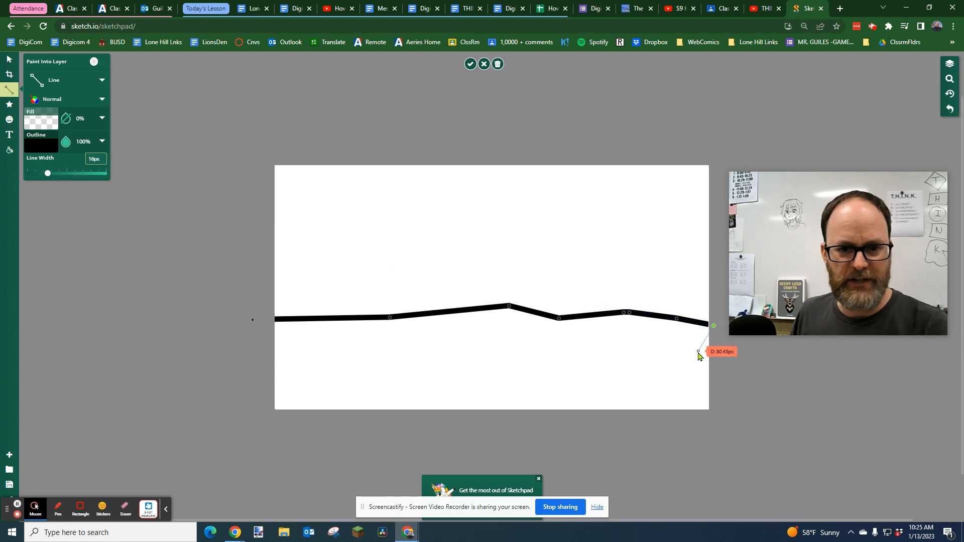
{"action": "left_click", "coordinate": [470, 65]}
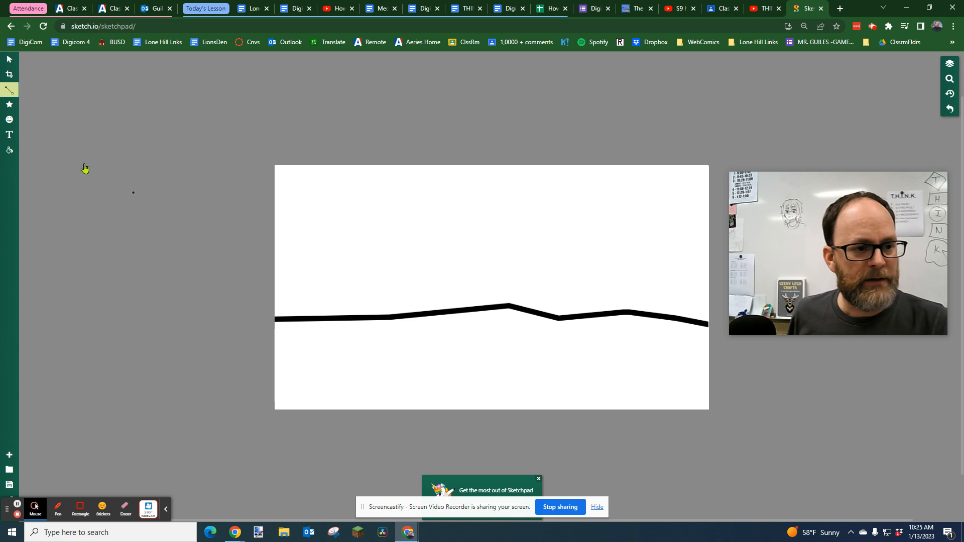
Step: Set the Pixel Fill color to light blue and fill the area above the horizon line
{"action": "left_click", "coordinate": [10, 152]}
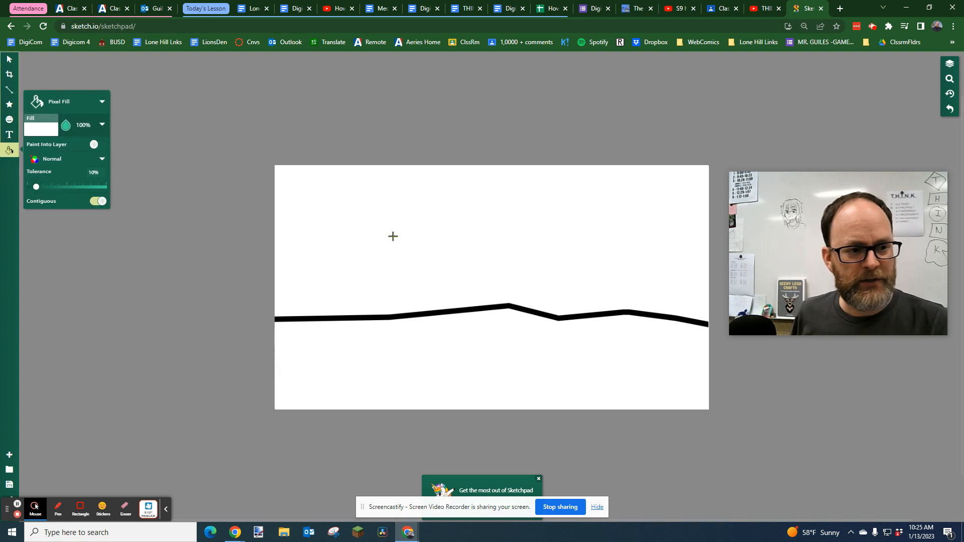
{"action": "left_click", "coordinate": [40, 133]}
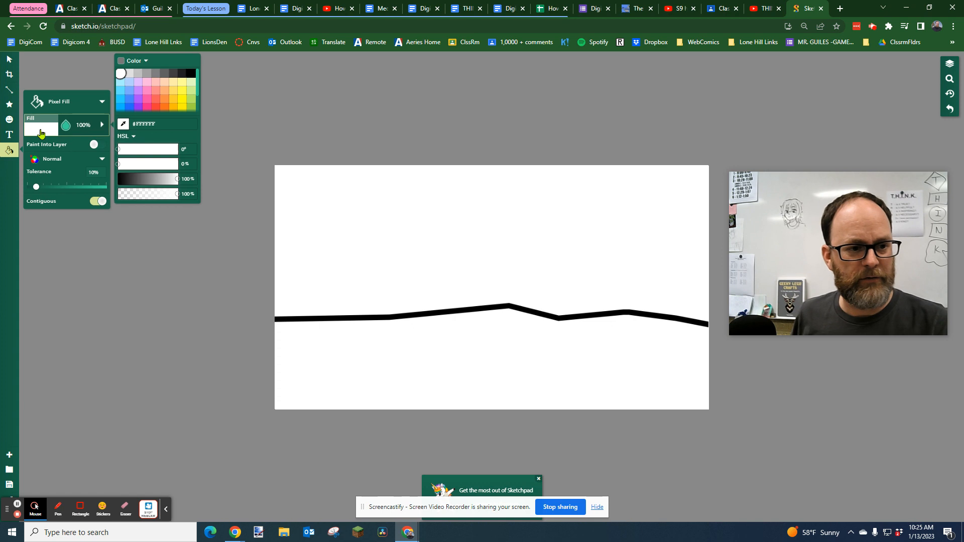
{"action": "left_click", "coordinate": [121, 94]}
{"action": "left_click", "coordinate": [372, 213]}
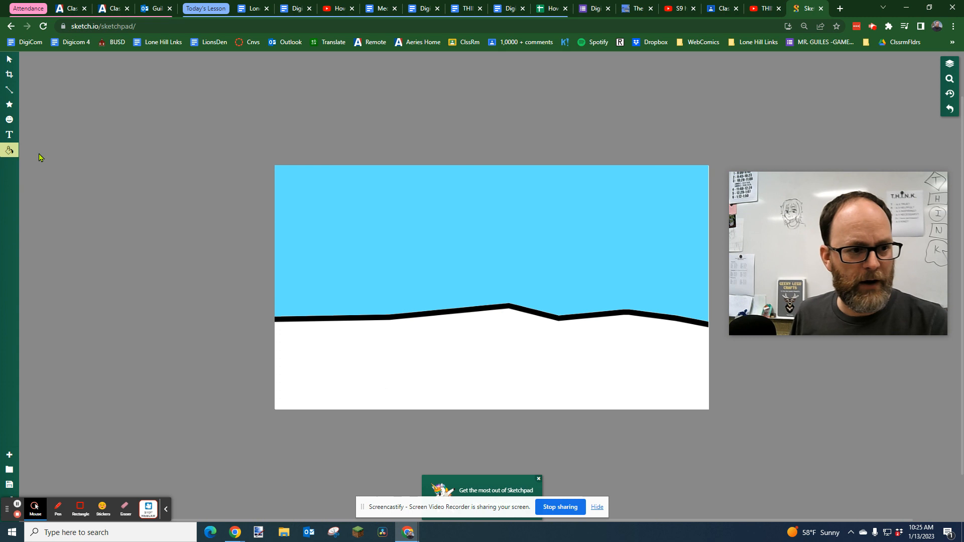
Step: Undo the blue sky fill and raise the Pixel Fill tolerance to 36%
{"action": "left_click", "coordinate": [9, 151]}
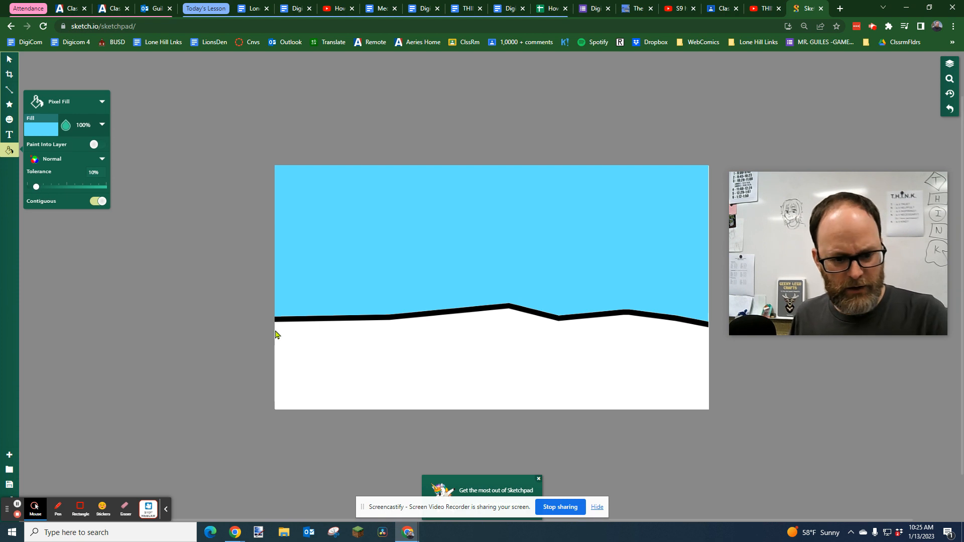
{"action": "key", "text": "ctrl+z"}
{"action": "left_click_drag", "start_coordinate": [36, 186], "coordinate": [44, 188]}
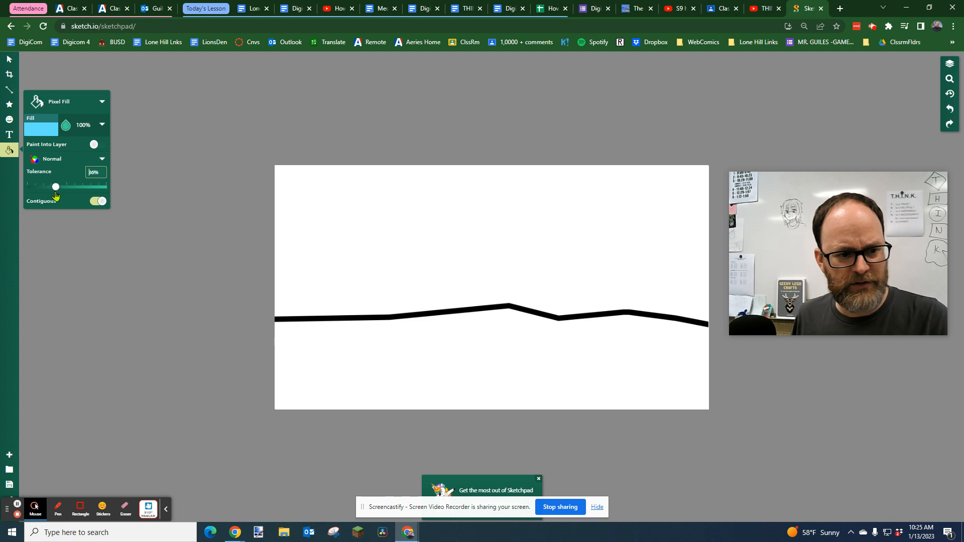
Step: Try the light blue fill above the horizon line with the raised tolerance, inspect its edge up close, and delete the fill
{"action": "left_click", "coordinate": [949, 81]}
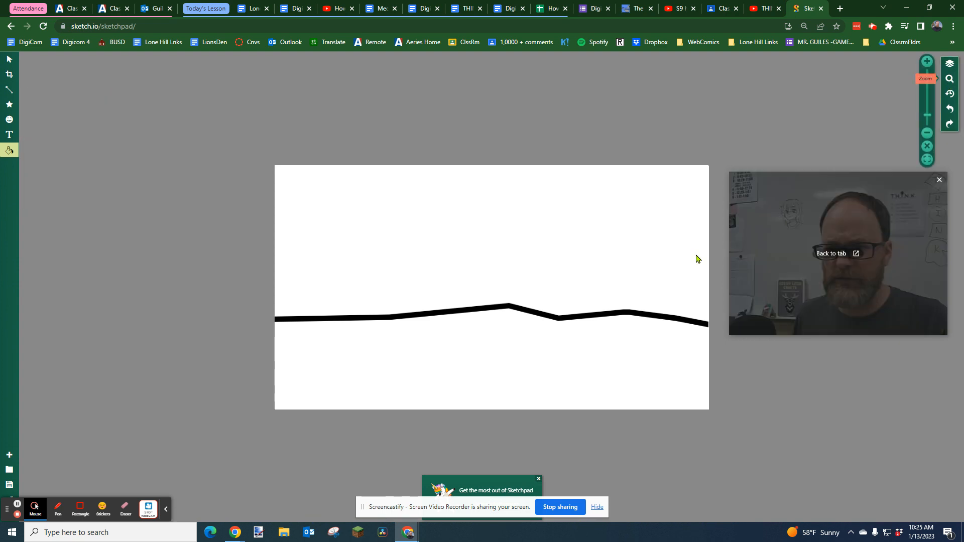
{"action": "left_click_drag", "start_coordinate": [927, 116], "coordinate": [926, 100]}
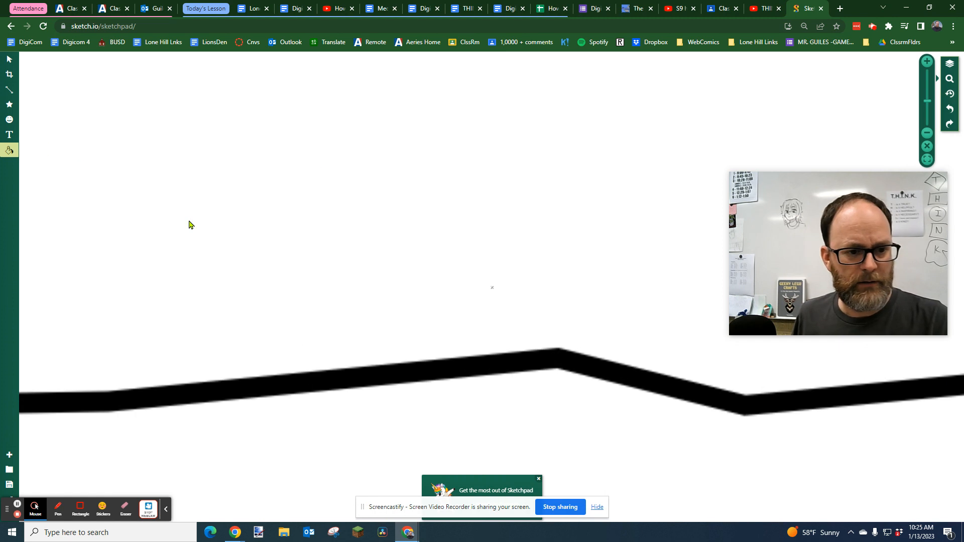
{"action": "left_click", "coordinate": [9, 149]}
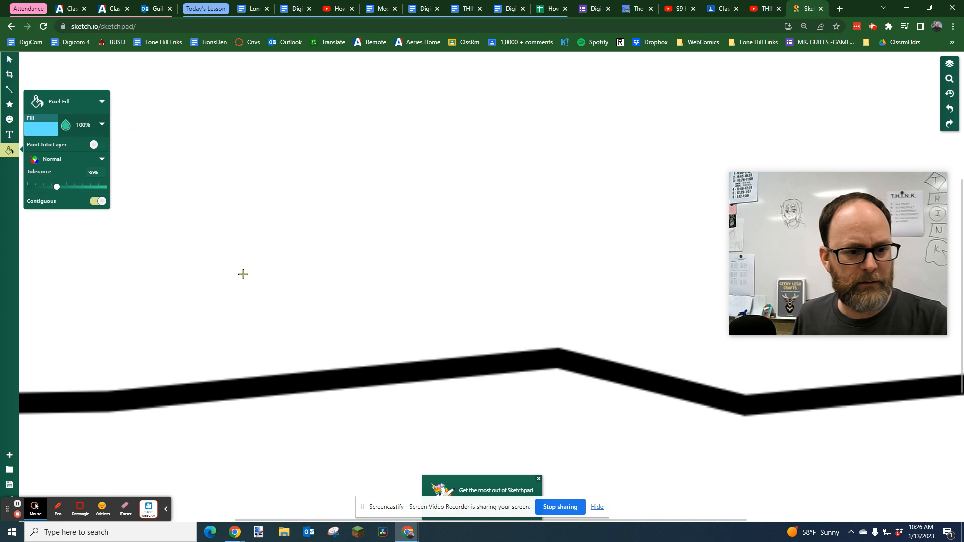
{"action": "left_click", "coordinate": [243, 274]}
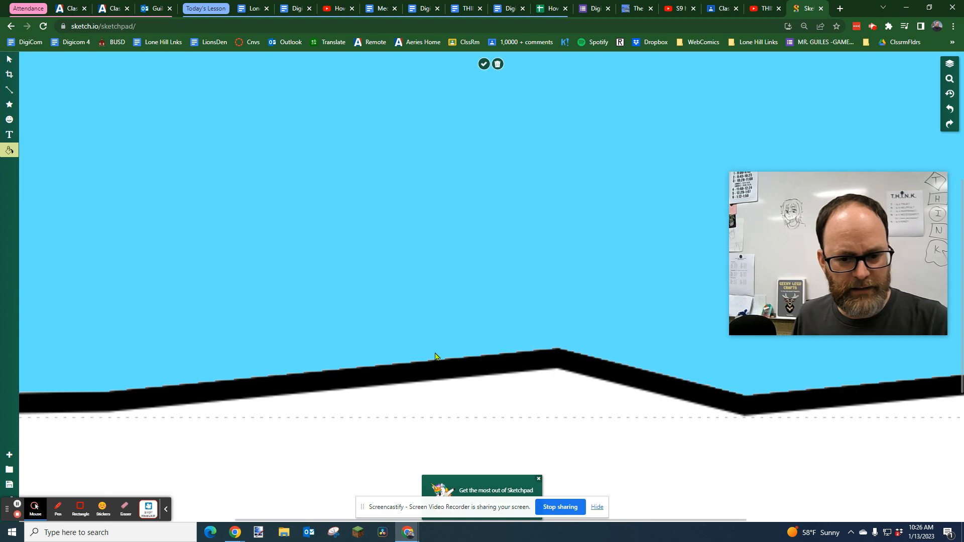
{"action": "left_click", "coordinate": [538, 479]}
{"action": "left_click", "coordinate": [498, 64]}
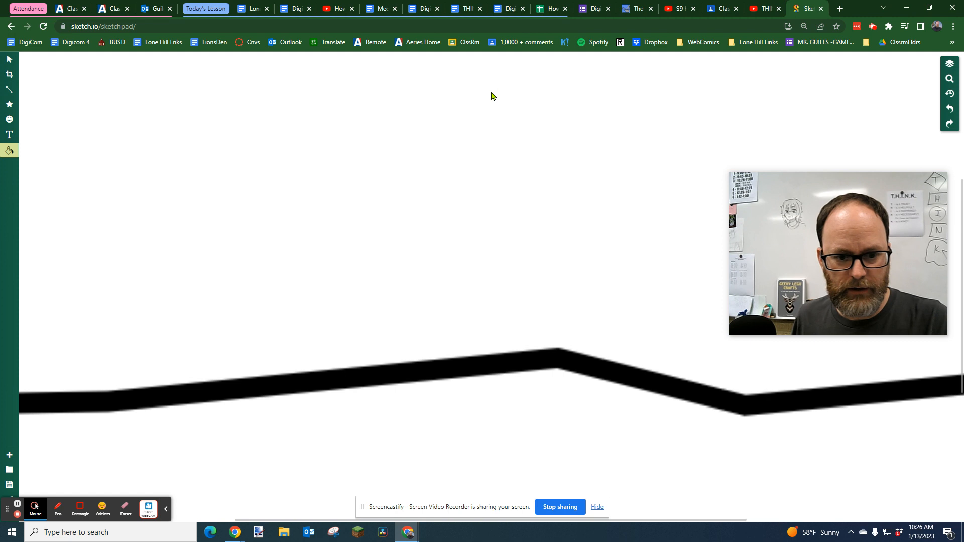
Step: Try to fill the area above the horizon line with light blue at 6% tolerance, reselecting the fill color and retrying
{"action": "left_click", "coordinate": [10, 149]}
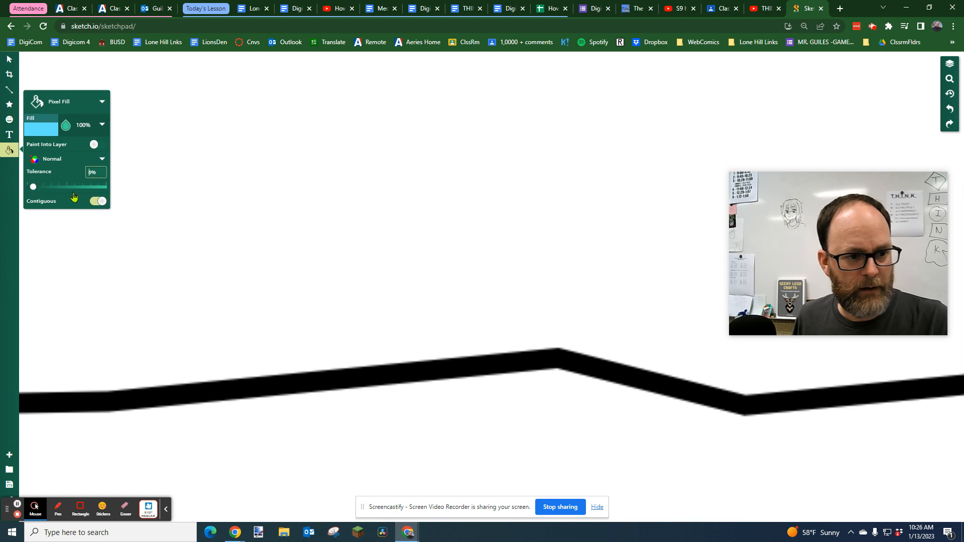
{"action": "left_click", "coordinate": [310, 206]}
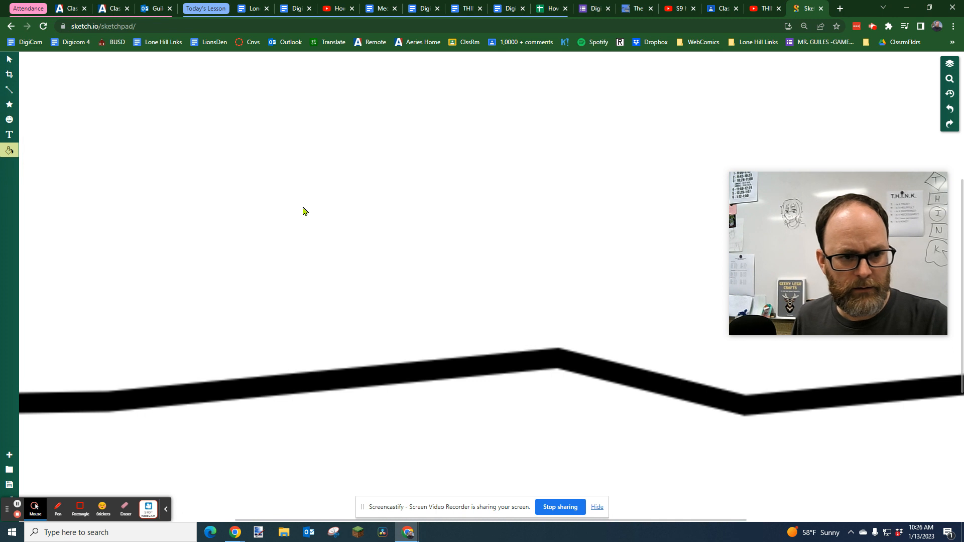
{"action": "left_click", "coordinate": [10, 150]}
{"action": "left_click", "coordinate": [296, 222]}
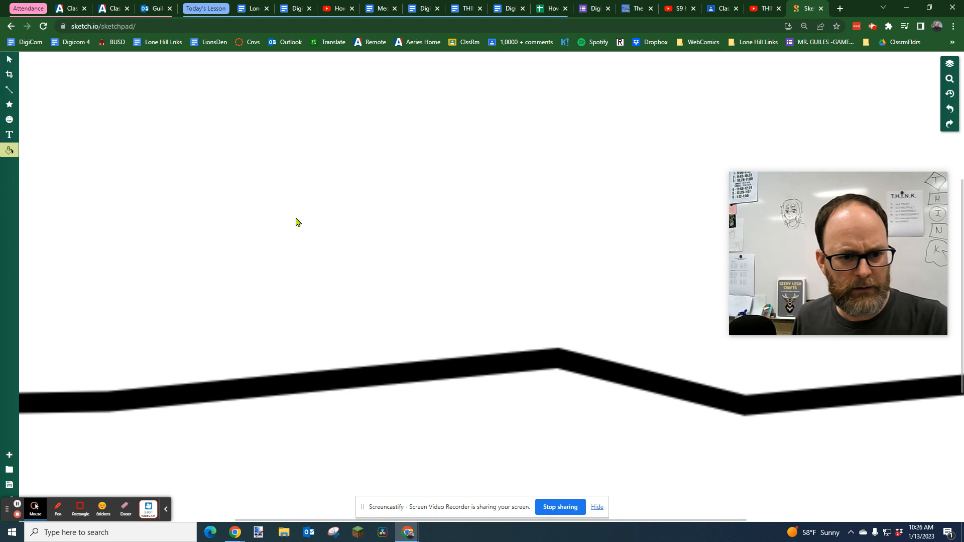
{"action": "left_click", "coordinate": [10, 149]}
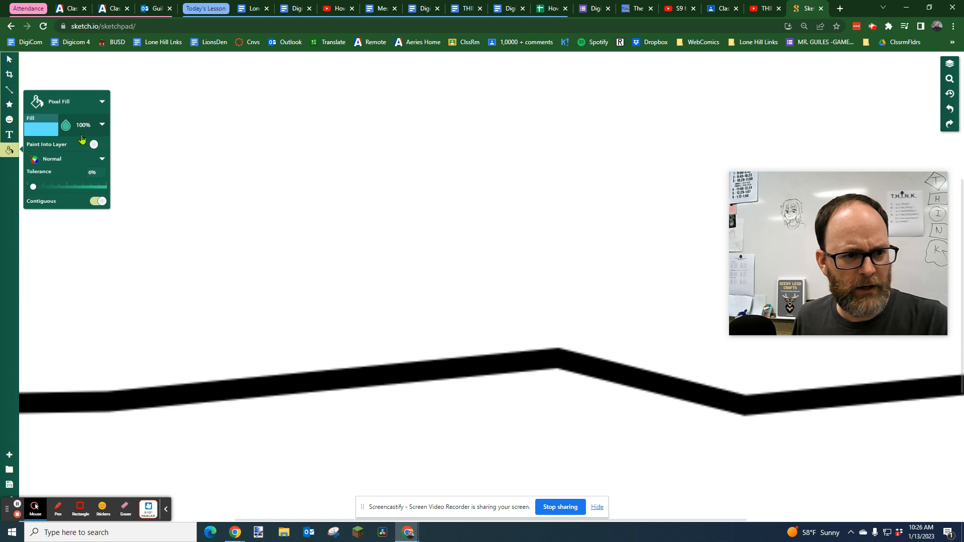
{"action": "left_click", "coordinate": [43, 131]}
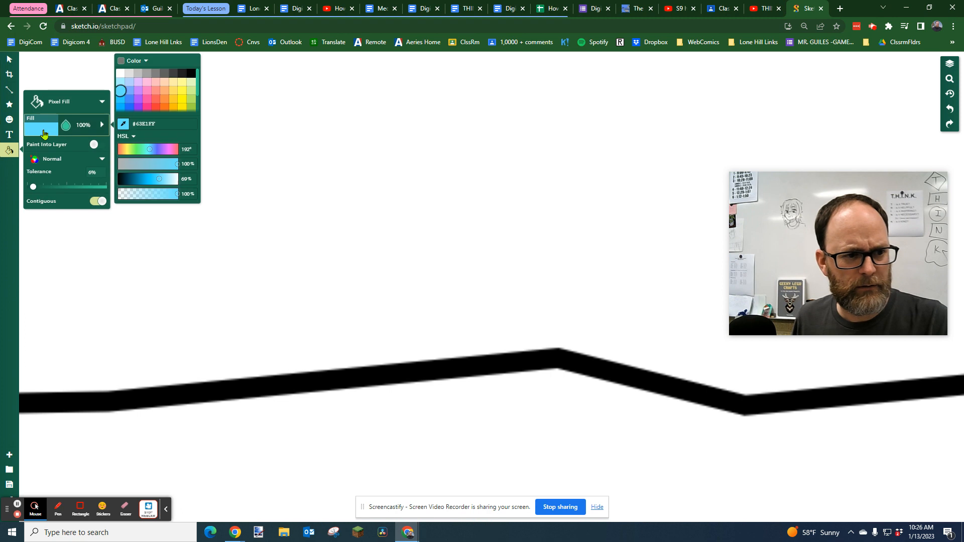
{"action": "left_click", "coordinate": [122, 95]}
{"action": "left_click", "coordinate": [327, 259]}
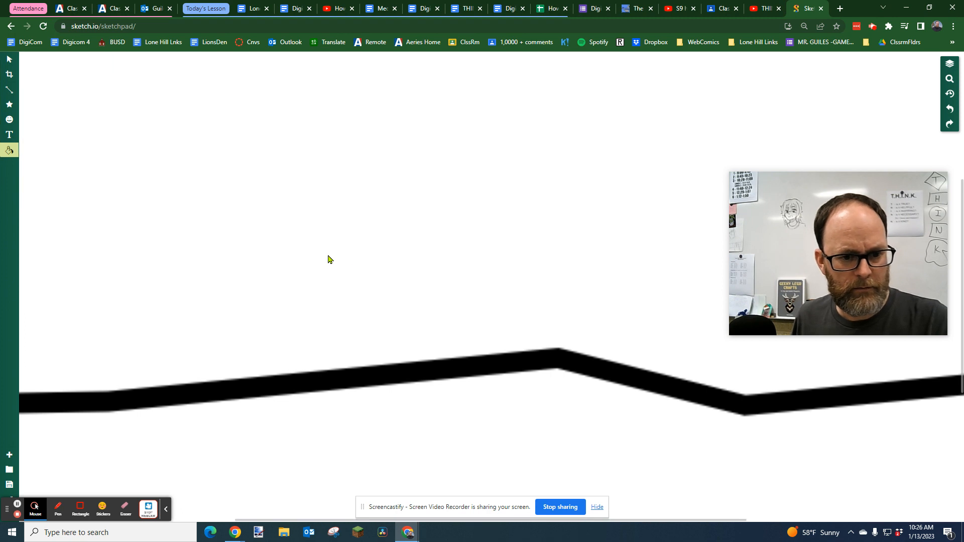
Step: Reselect Pixel Fill and try filling the area above the horizon line with white at 10% tolerance
{"action": "left_click", "coordinate": [9, 59]}
{"action": "left_click", "coordinate": [9, 150]}
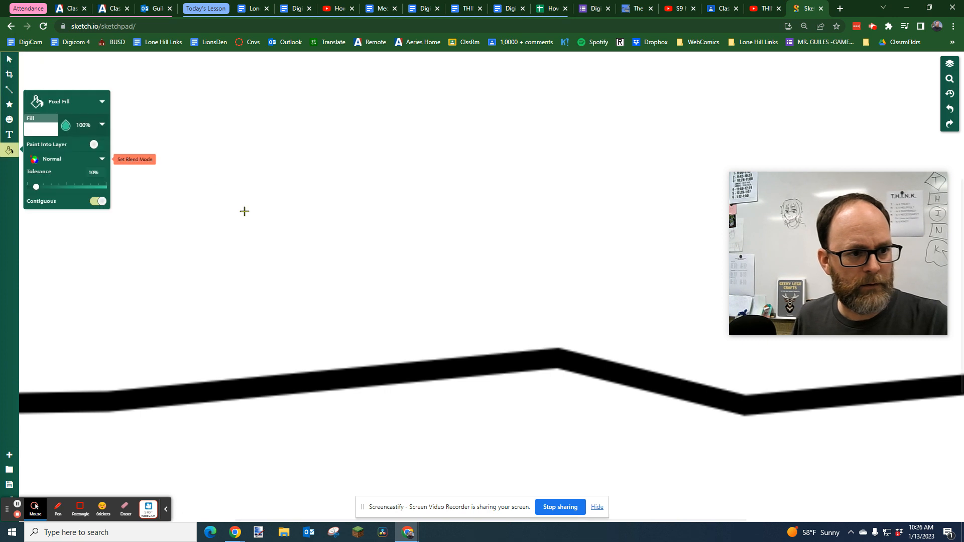
{"action": "left_click", "coordinate": [244, 211]}
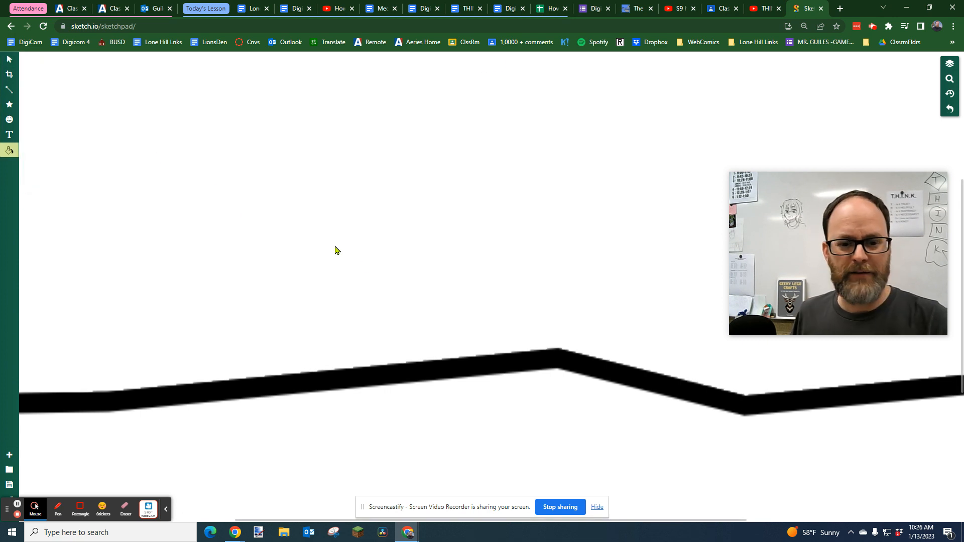
Step: Set the Pixel Fill color to bright blue, #2BCFFF, with the horizon line's peak in close view
{"action": "scroll", "coordinate": [394, 264], "scroll_direction": "up", "scroll_amount": 2}
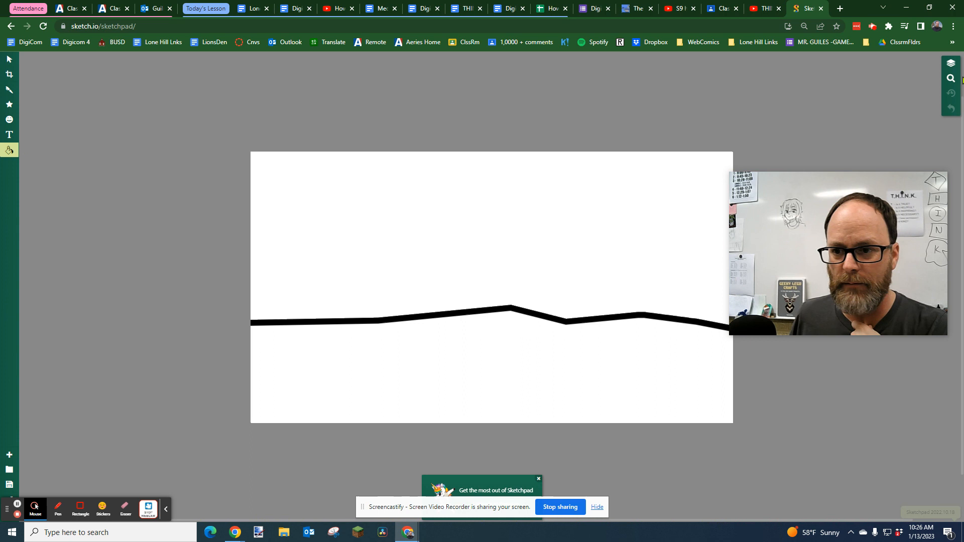
{"action": "left_click", "coordinate": [951, 80]}
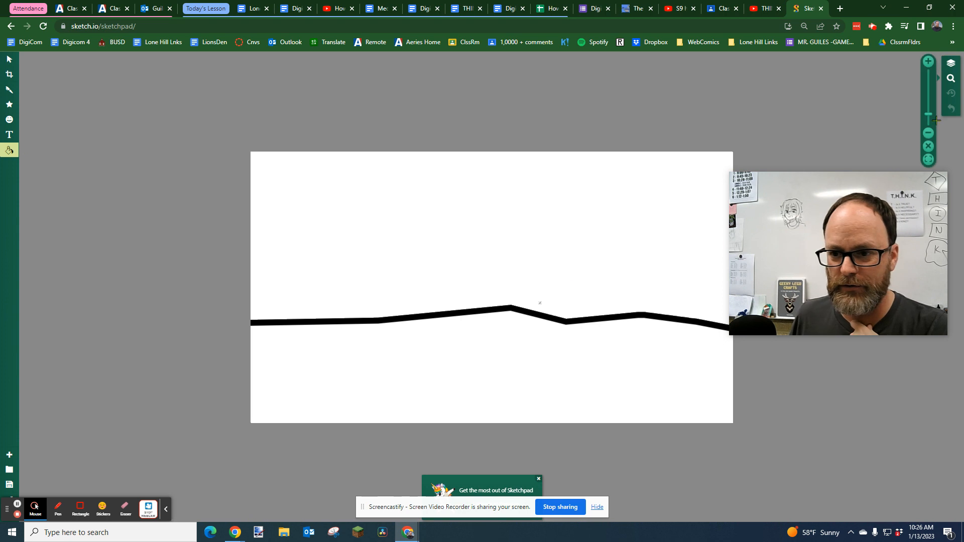
{"action": "left_click_drag", "start_coordinate": [929, 115], "coordinate": [928, 95]}
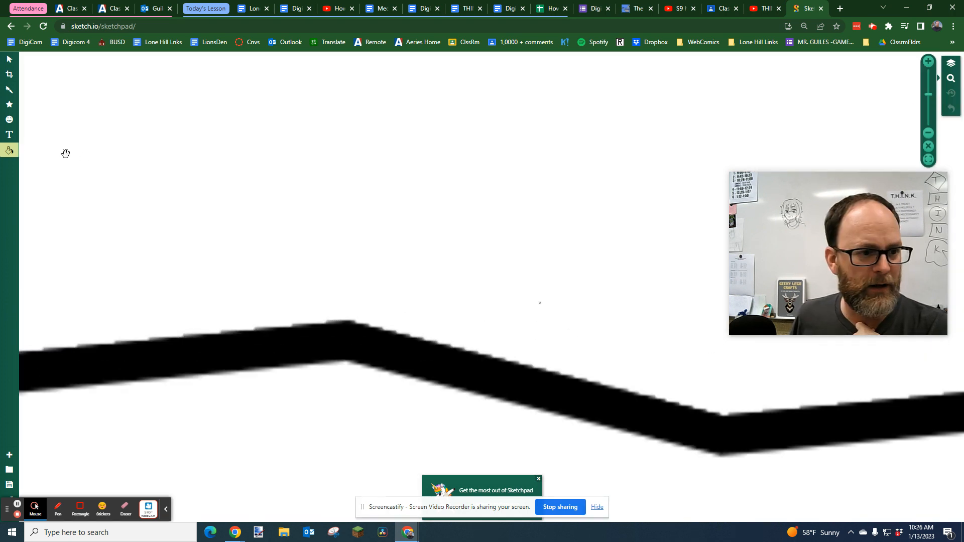
{"action": "left_click", "coordinate": [14, 158]}
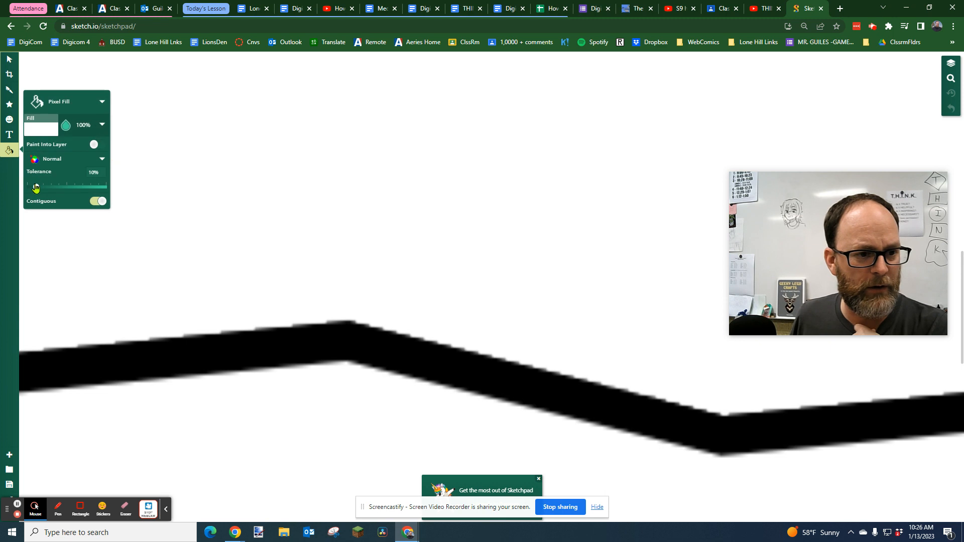
{"action": "left_click", "coordinate": [47, 135]}
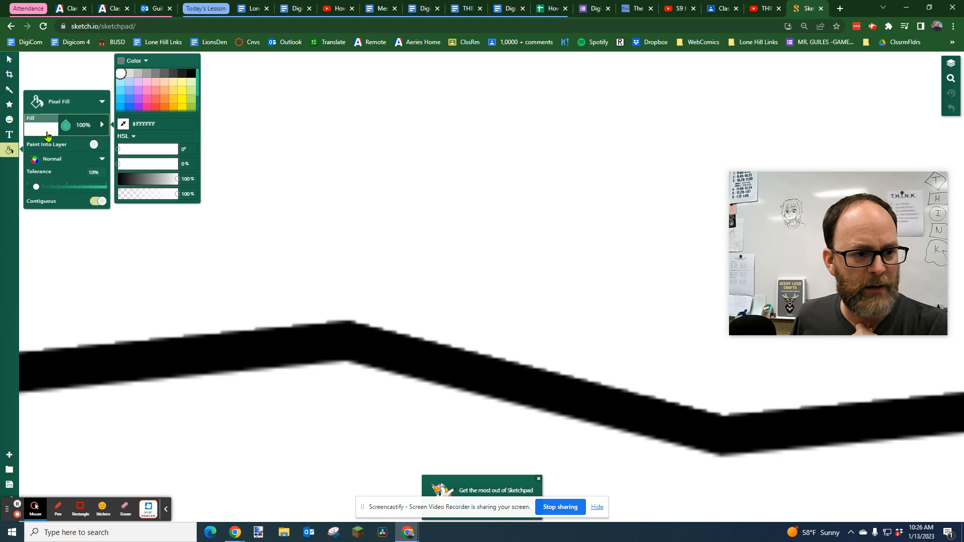
{"action": "left_click", "coordinate": [120, 99]}
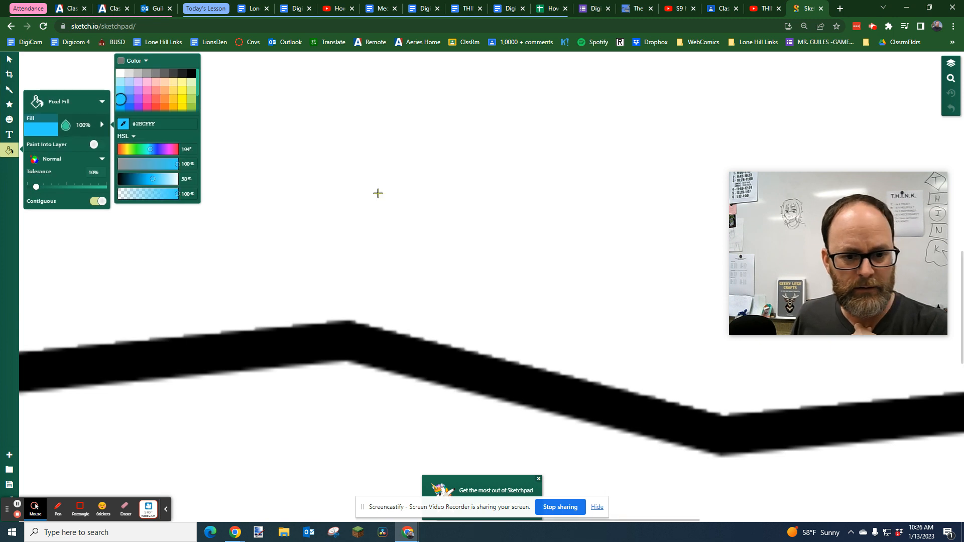
Step: Try the bright blue fill above the horizon line at 10% tolerance, accept it, and undo it
{"action": "left_click", "coordinate": [378, 193]}
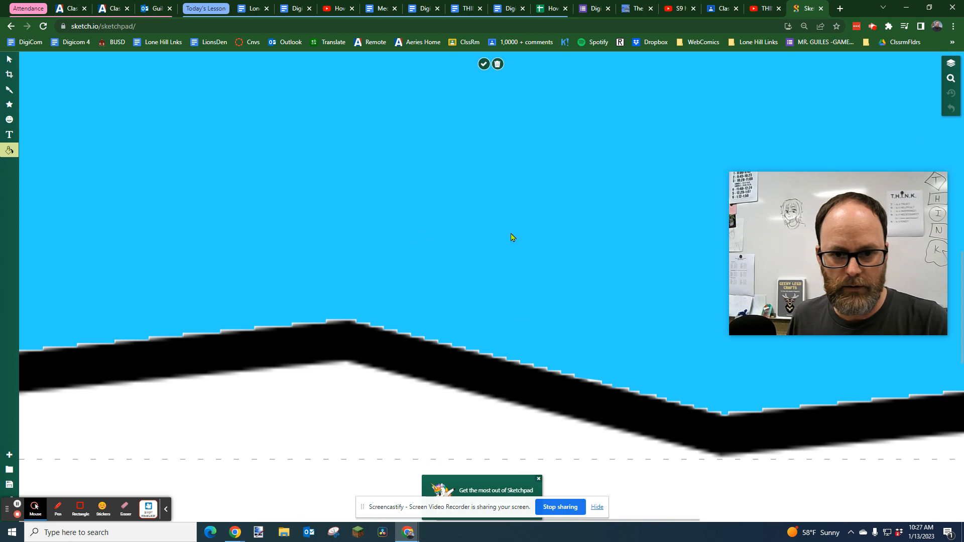
{"action": "left_click", "coordinate": [484, 65]}
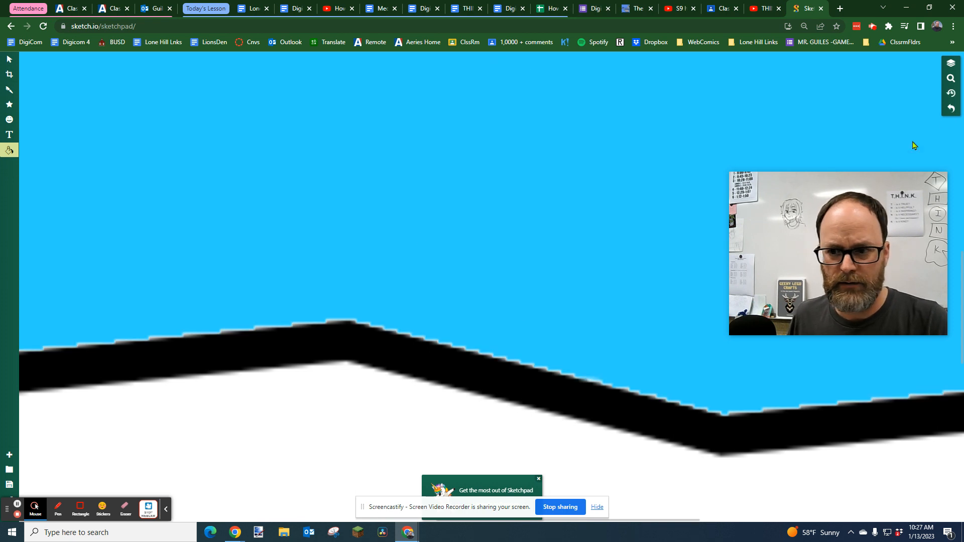
{"action": "left_click", "coordinate": [952, 110]}
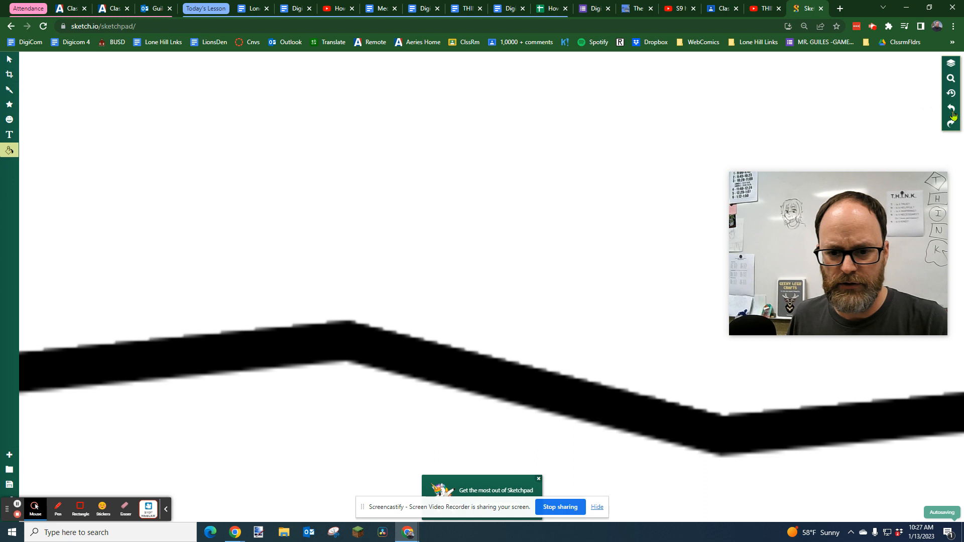
Step: Raise the Pixel Fill tolerance to 43%, fill the sky above the horizon line with bright blue, and accept the fill
{"action": "left_click", "coordinate": [9, 150]}
{"action": "left_click_drag", "start_coordinate": [35, 187], "coordinate": [61, 187]}
{"action": "left_click", "coordinate": [275, 208]}
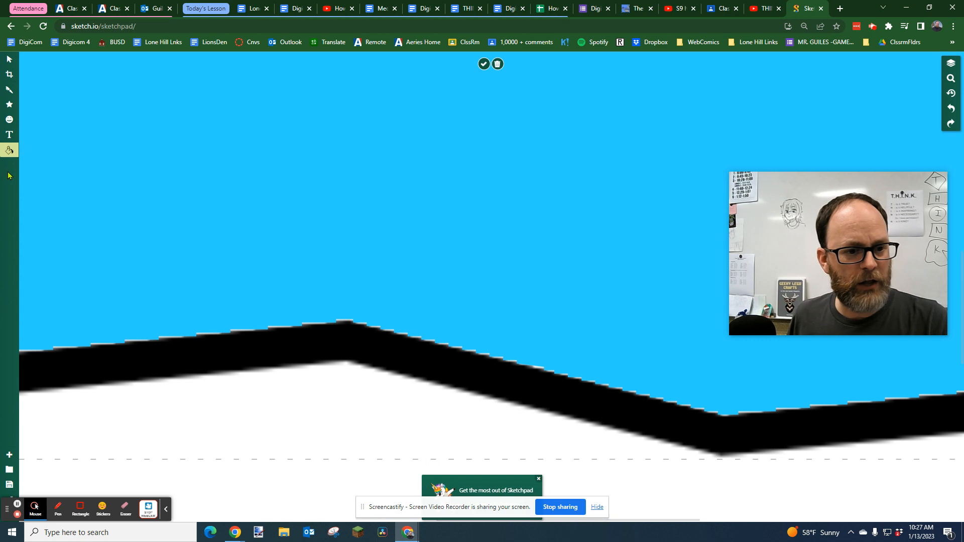
{"action": "left_click", "coordinate": [485, 65]}
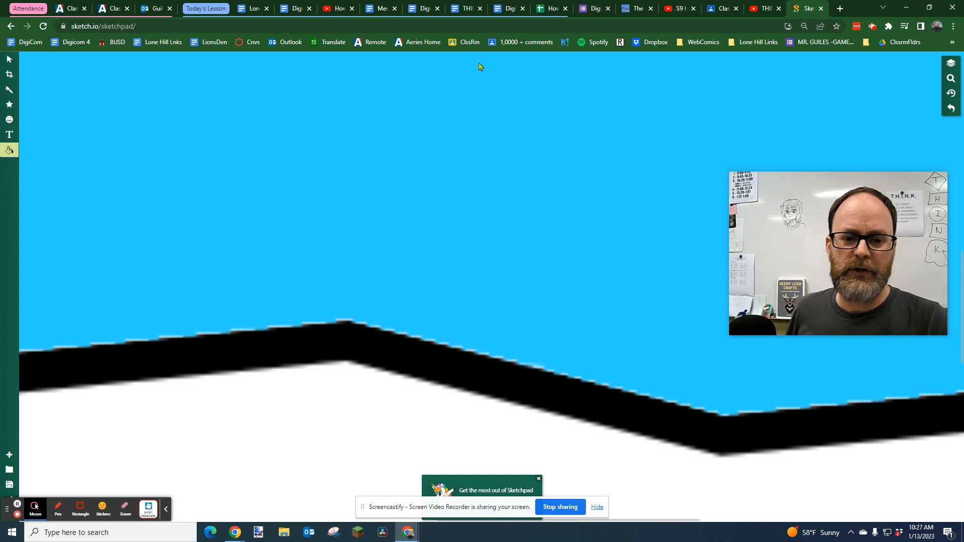
Step: Set the Pixel Fill color to light green, #B6E565, and fill the ground below the horizon line
{"action": "left_click", "coordinate": [950, 78]}
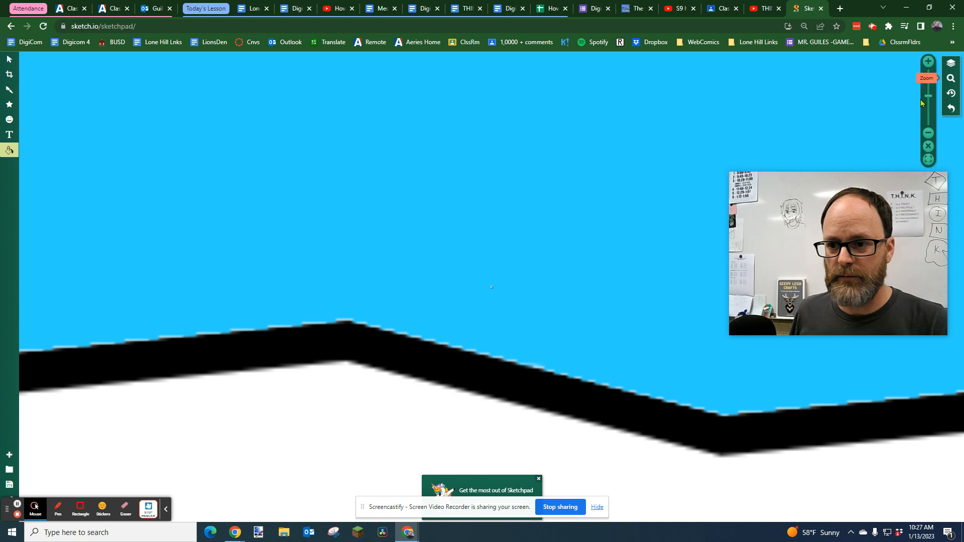
{"action": "left_click_drag", "start_coordinate": [929, 96], "coordinate": [929, 112]}
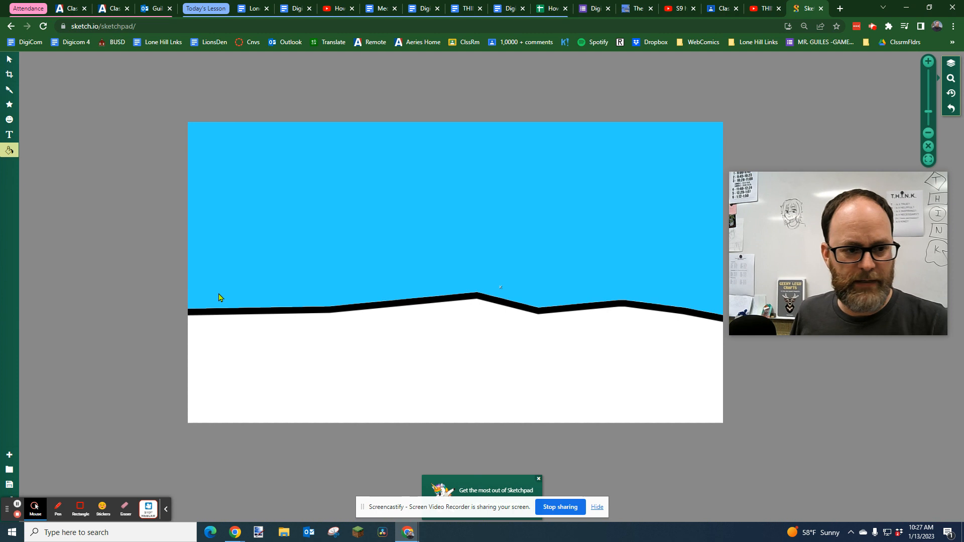
{"action": "left_click", "coordinate": [8, 151]}
{"action": "left_click", "coordinate": [44, 134]}
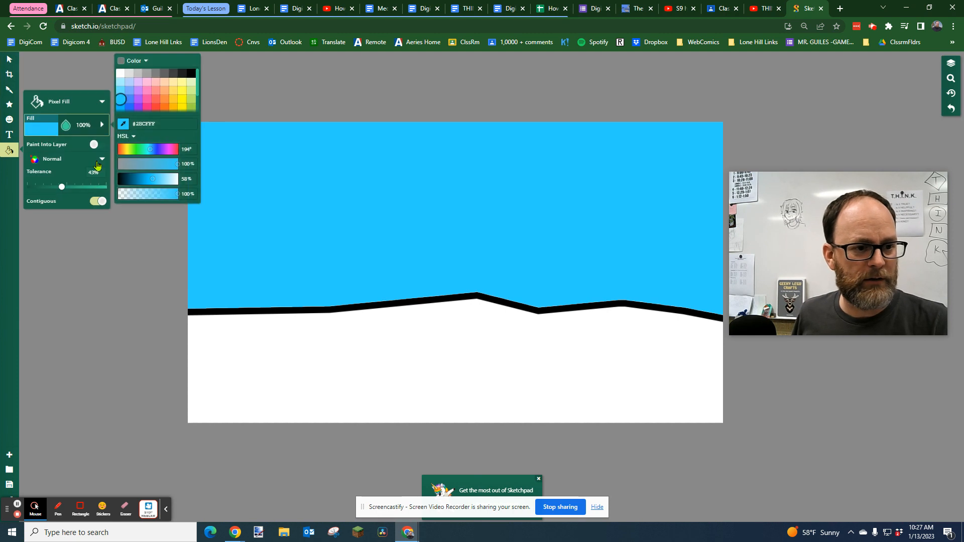
{"action": "left_click", "coordinate": [190, 103]}
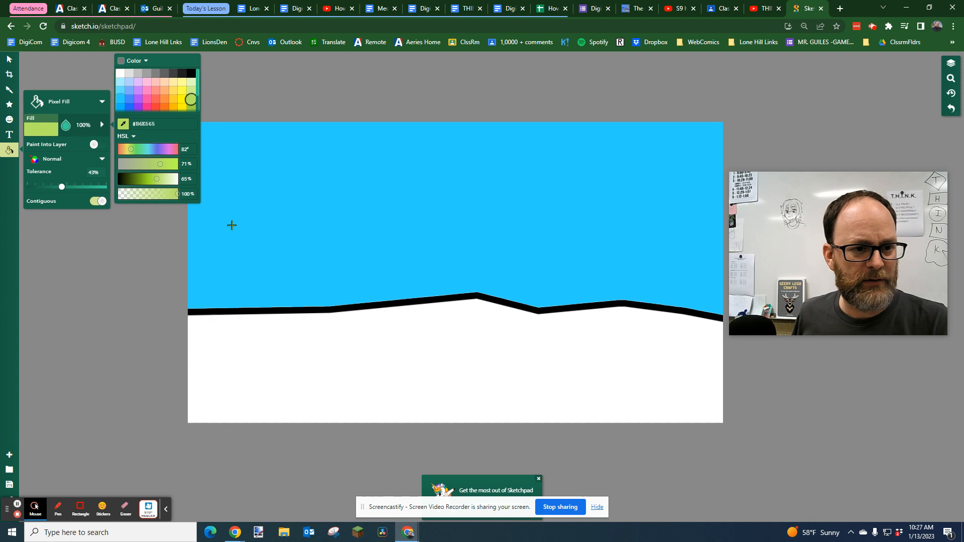
{"action": "left_click", "coordinate": [335, 355]}
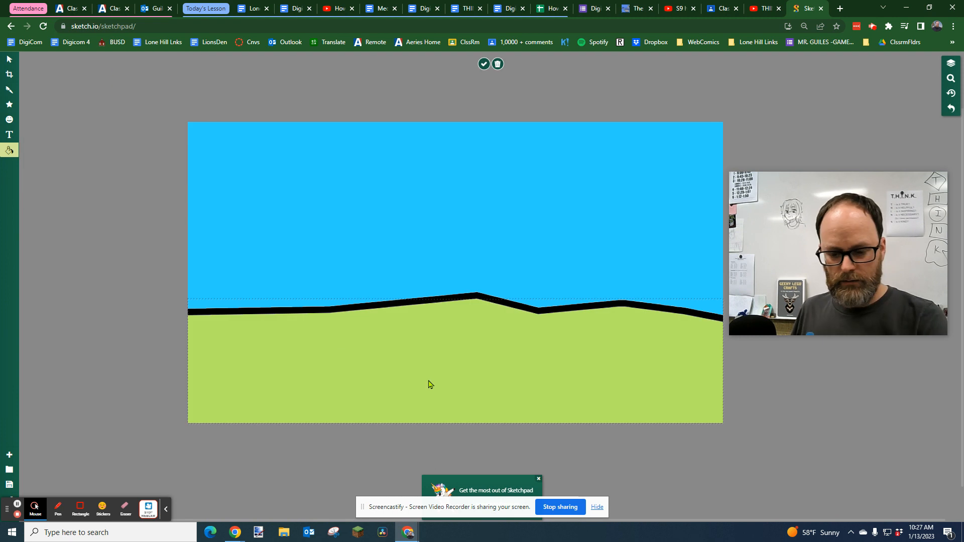